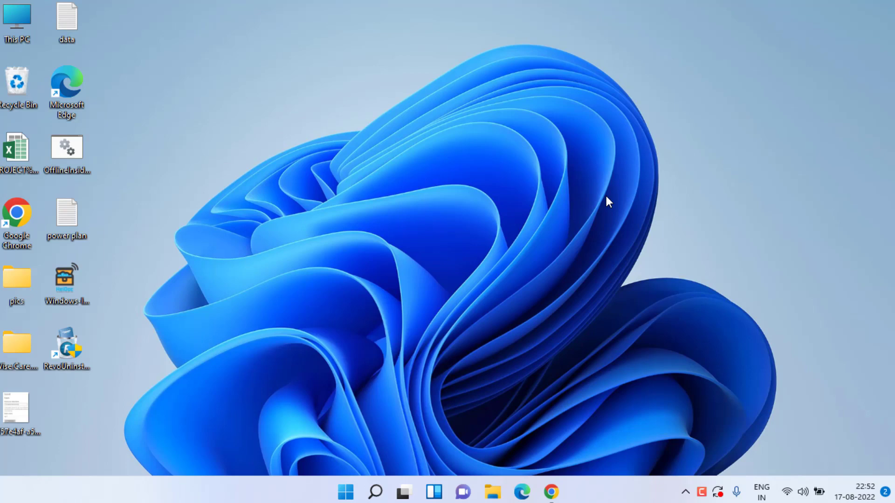
Open Windows Settings on the Windows Update page to see the seven pending updates
key(super+i)
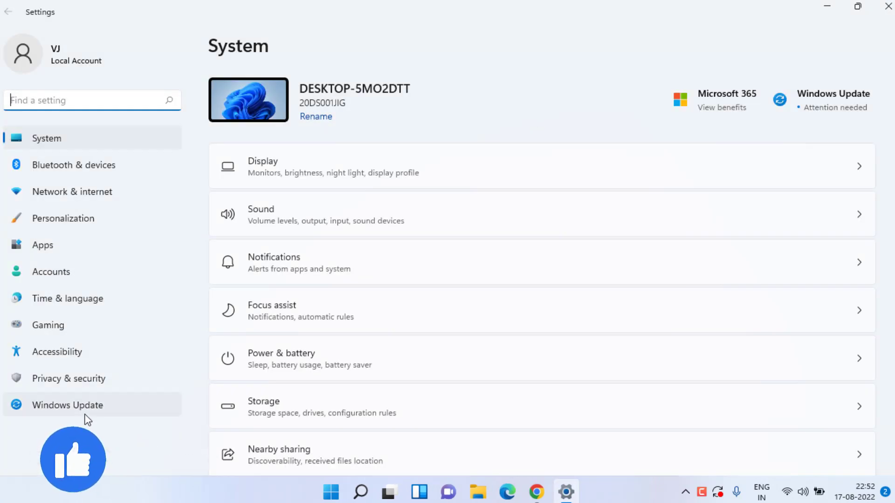
click(88, 412)
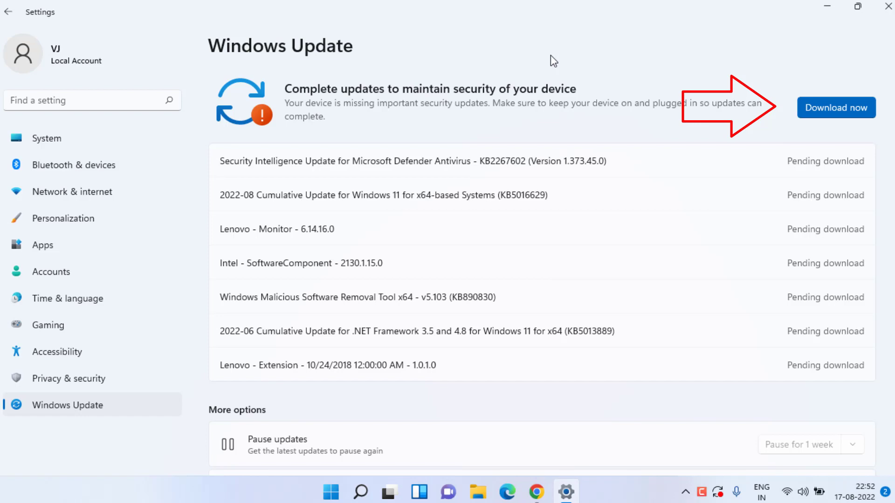
Browse System > Troubleshoot > Other troubleshooters to find Playing Audio, then close Settings
click(36, 141)
scroll(420, 226, down, 6)
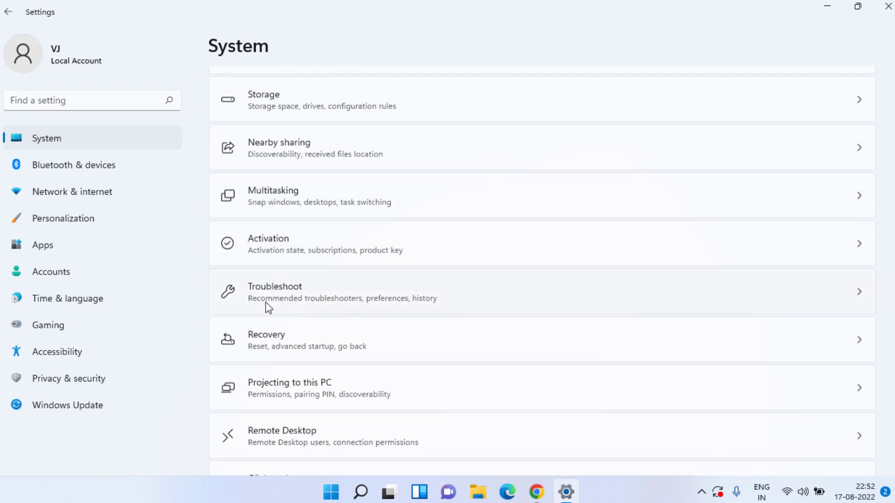
click(322, 301)
click(310, 217)
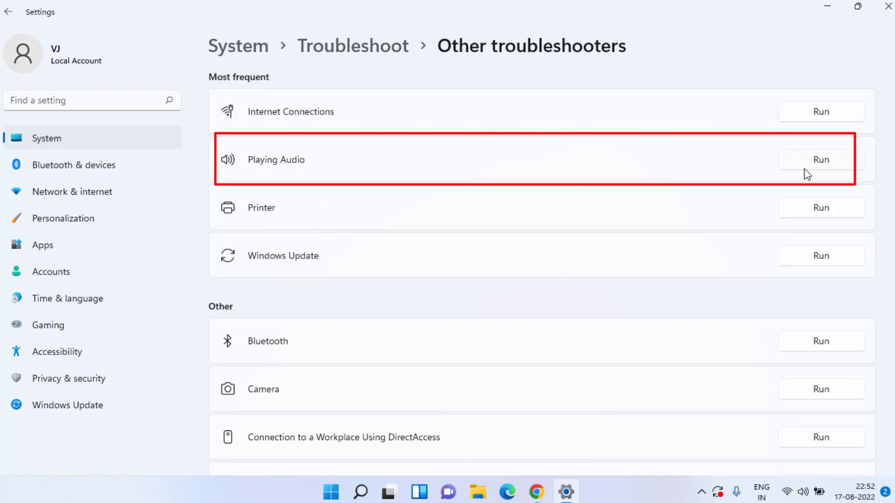
click(888, 6)
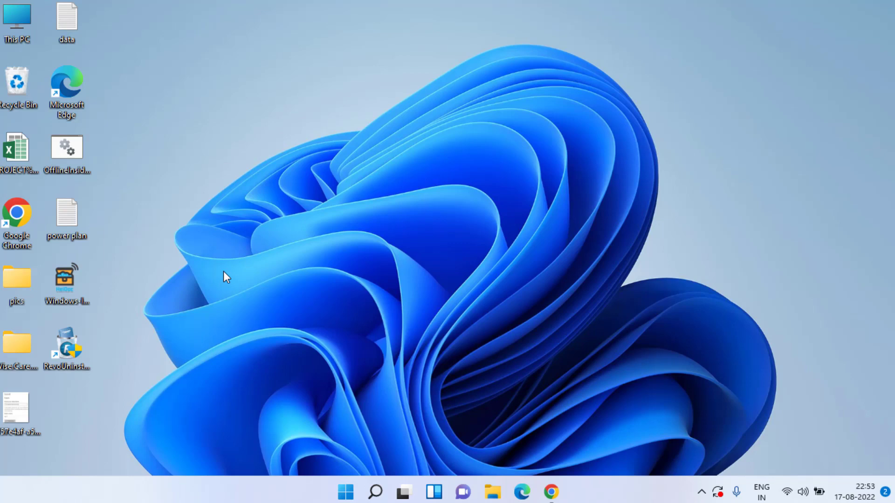
click(346, 492)
Launch the Run dialog from Start search and open services.msc
text(run)
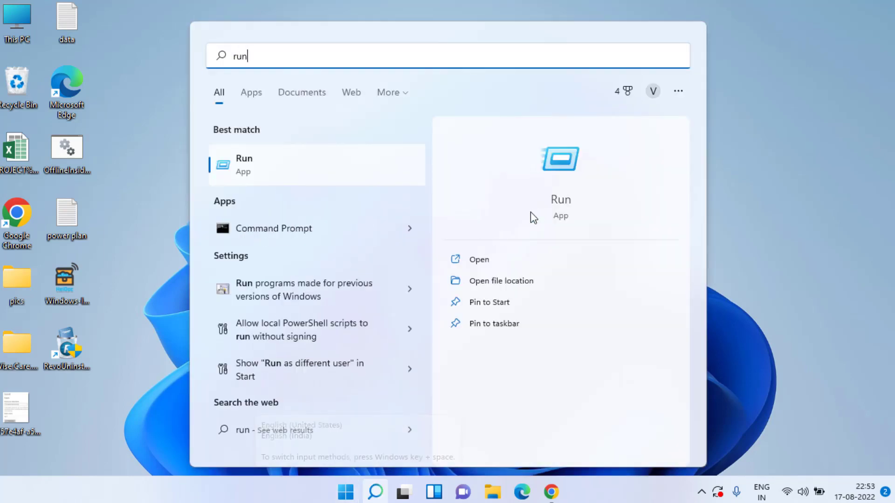
click(554, 204)
text(services.msc)
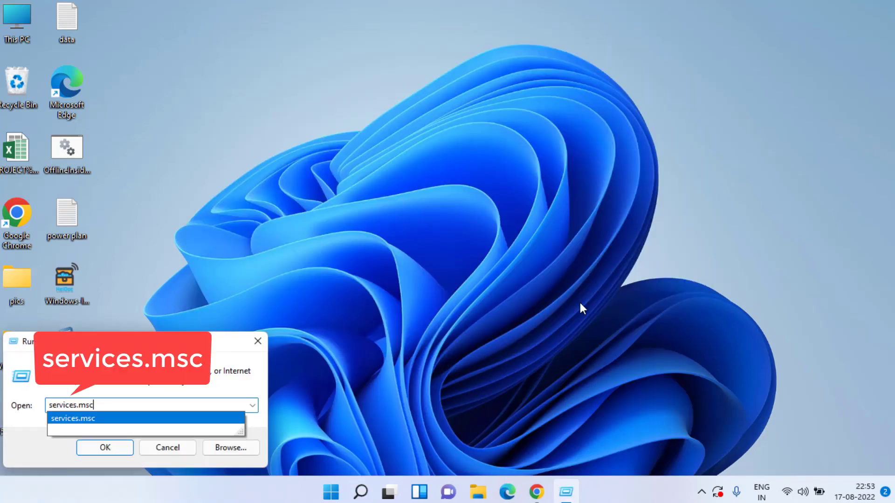
key(Return)
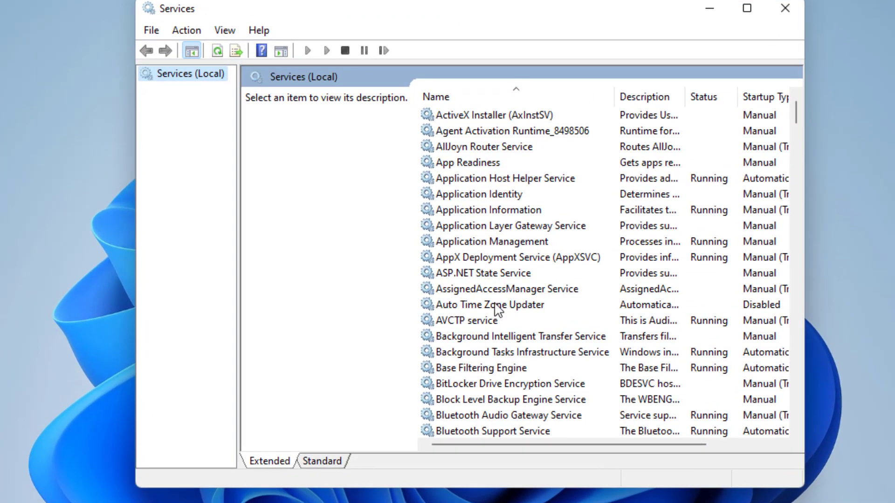
click(496, 304)
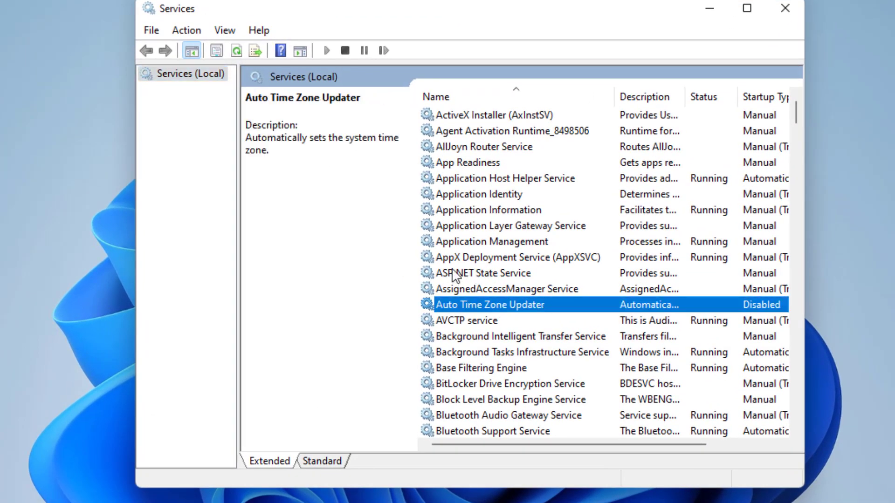
Set the Windows Audio service's startup type to Automatic and apply it
key(w)
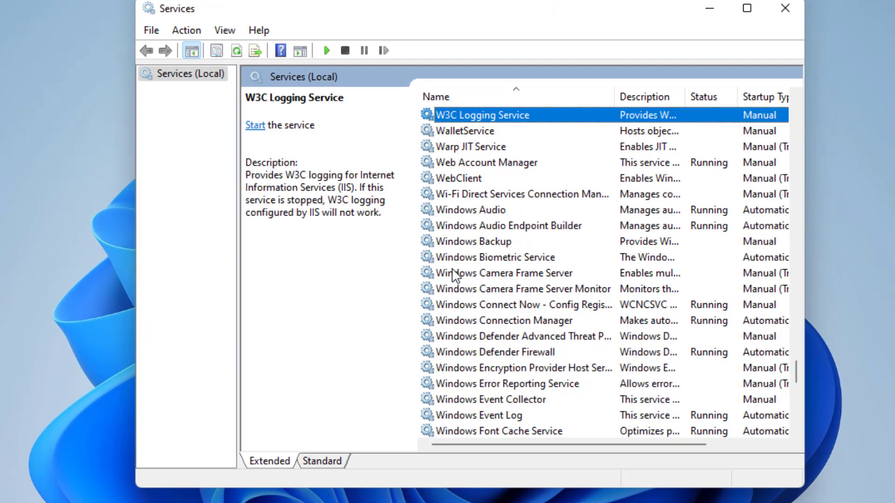
click(479, 211)
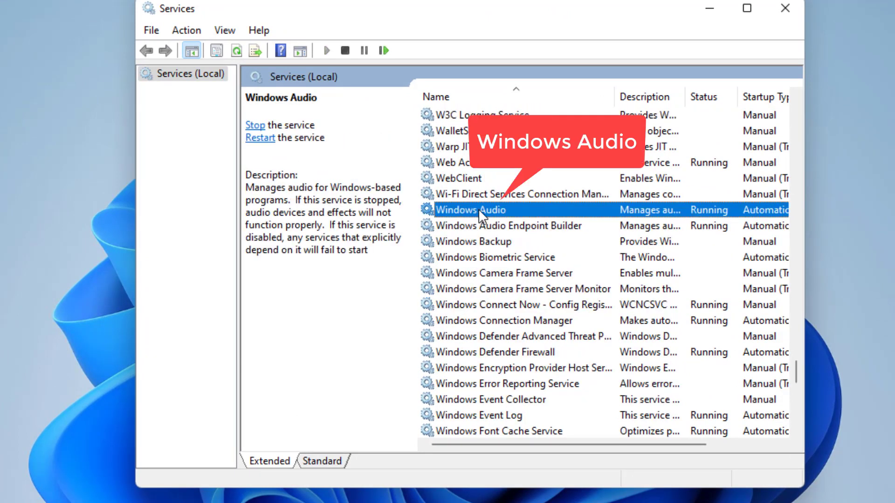
double_click(479, 209)
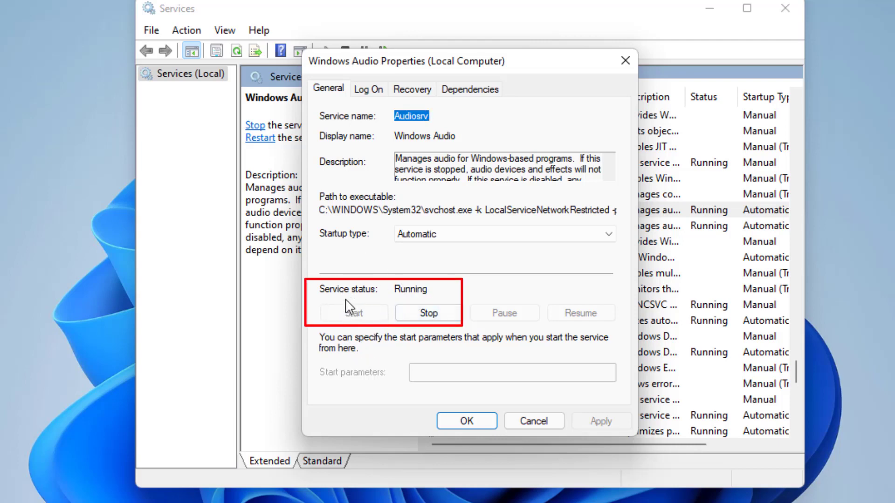
click(471, 240)
click(425, 258)
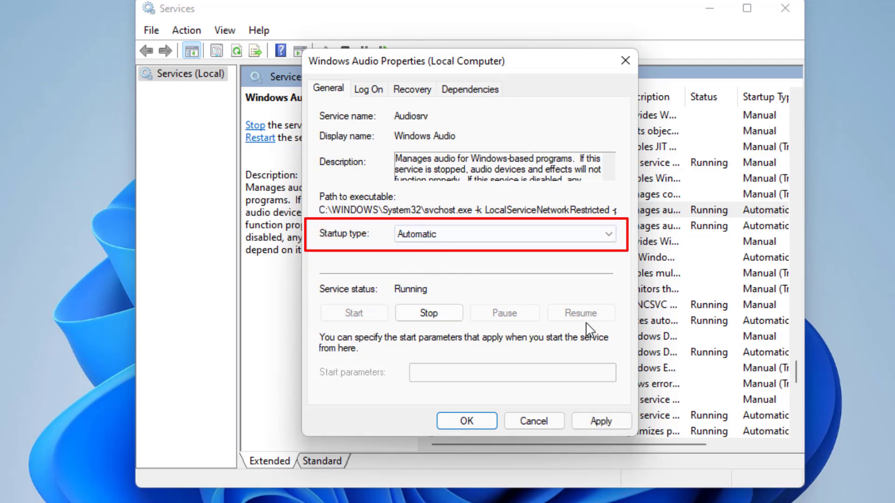
click(606, 422)
click(467, 419)
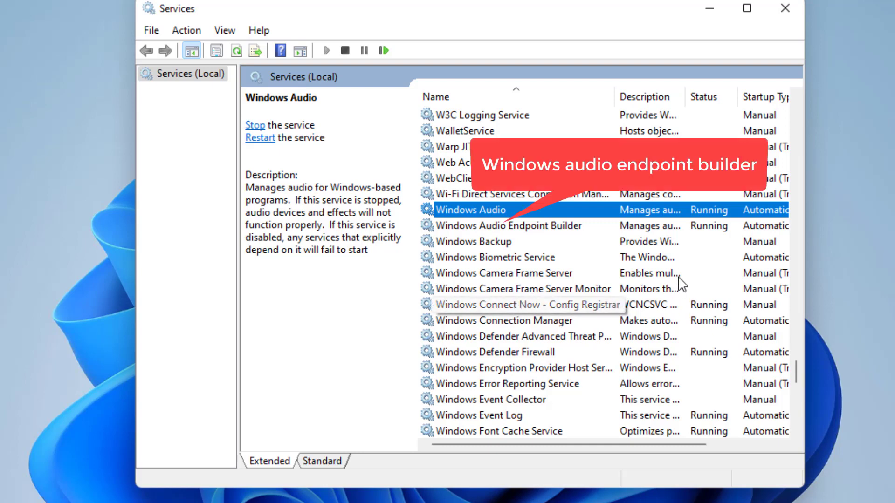
Check Windows Audio Endpoint Builder and Remote Procedure Call (RPC) properties, then close Services
double_click(558, 227)
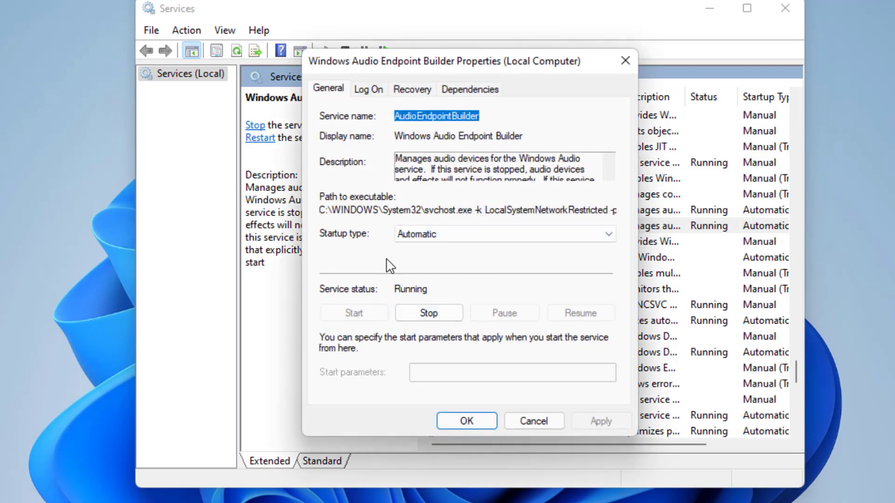
click(531, 422)
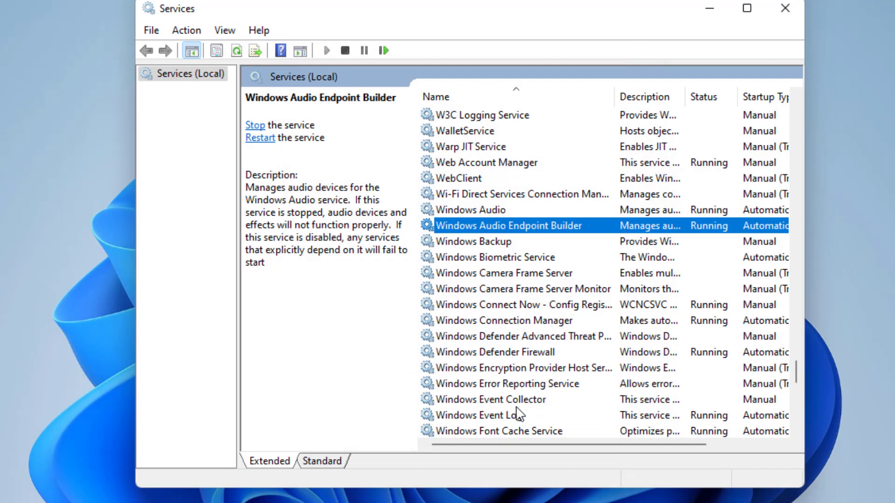
key(r)
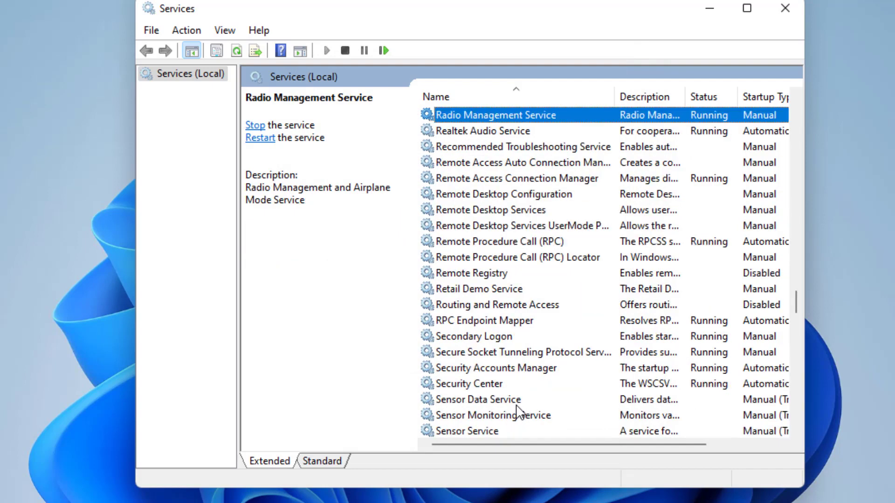
click(508, 241)
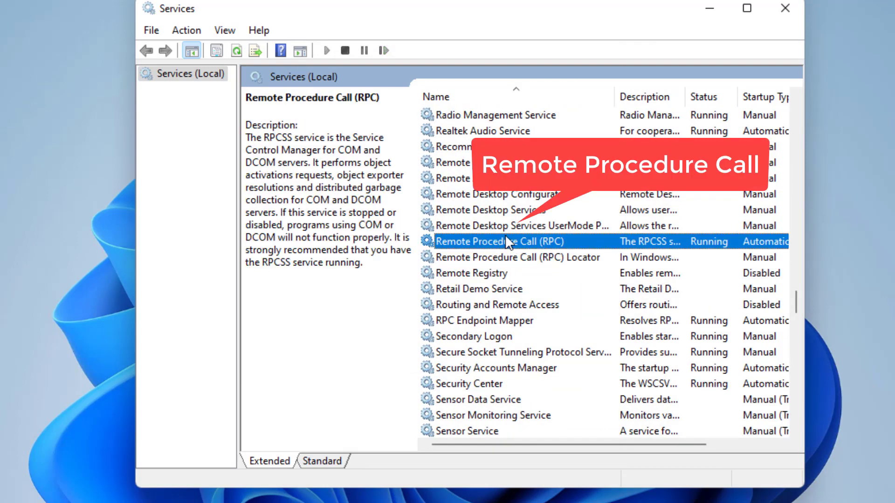
double_click(504, 241)
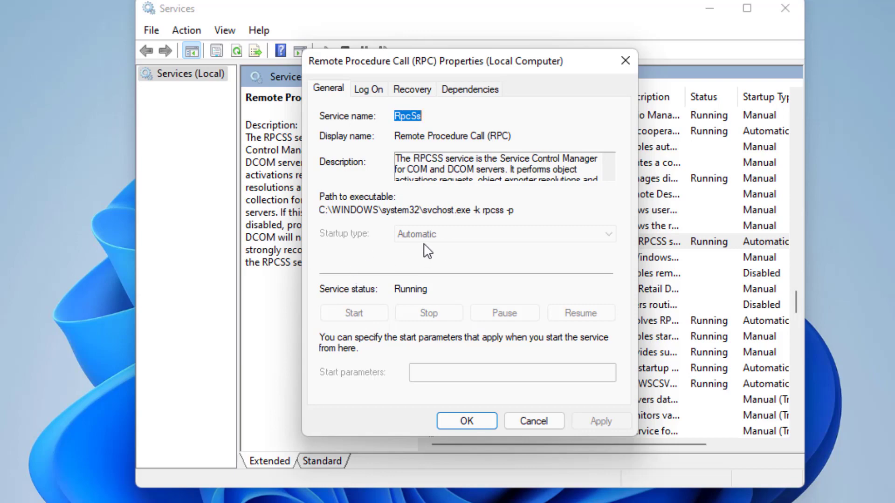
click(471, 420)
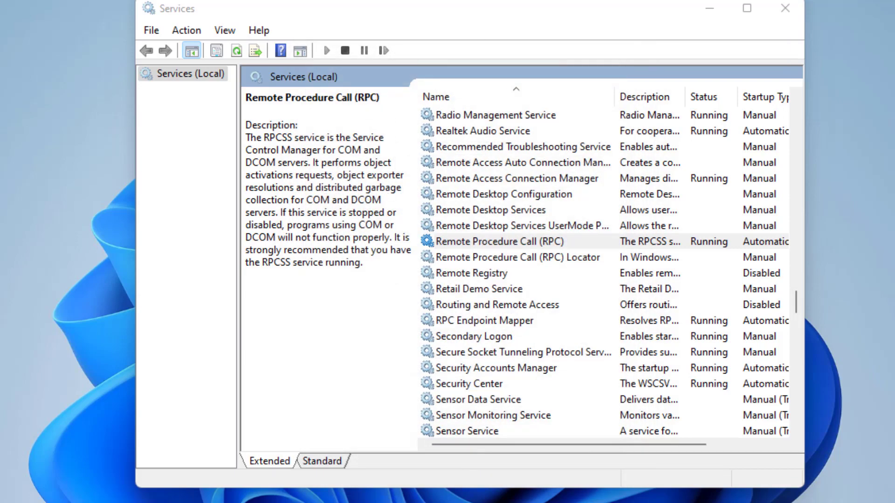
click(789, 8)
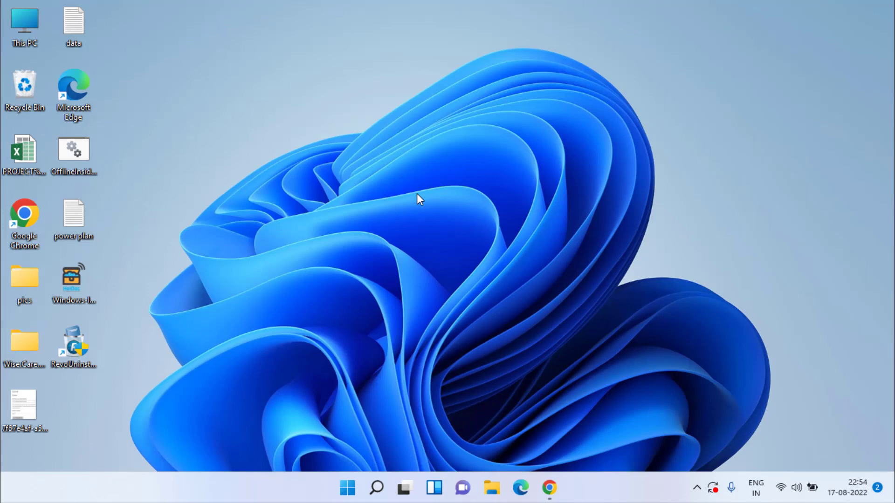
Open Device Manager and expand Audio inputs and outputs to show Microphone Array and Speaker/HP
right_click(350, 489)
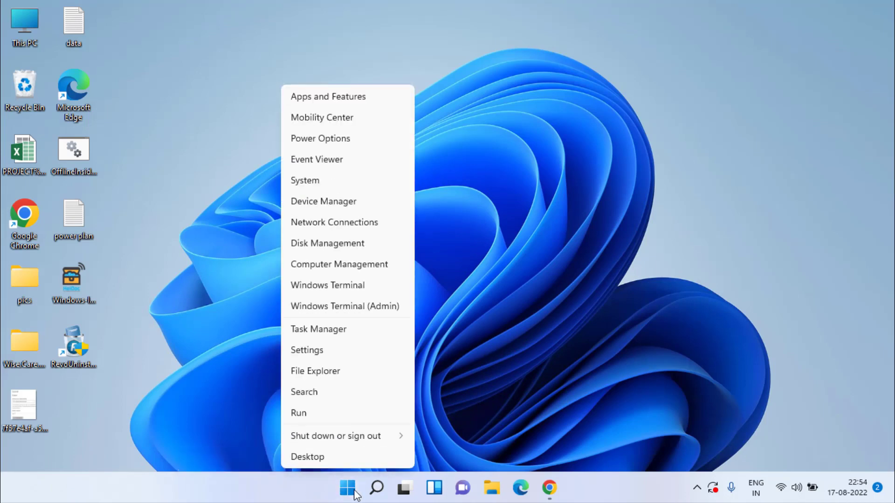
click(325, 207)
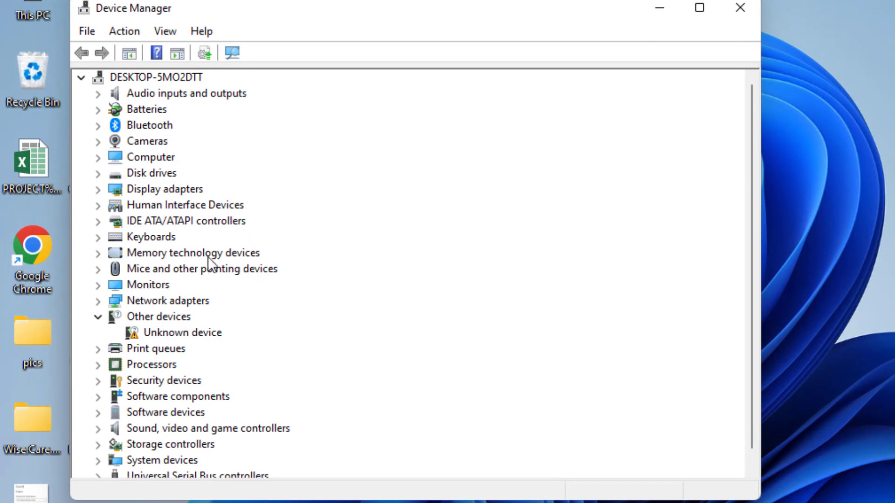
click(222, 93)
click(101, 94)
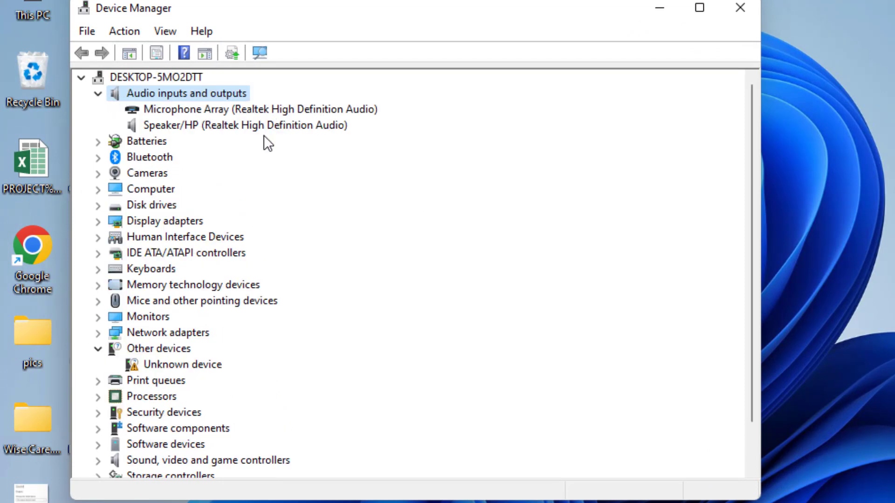
click(313, 107)
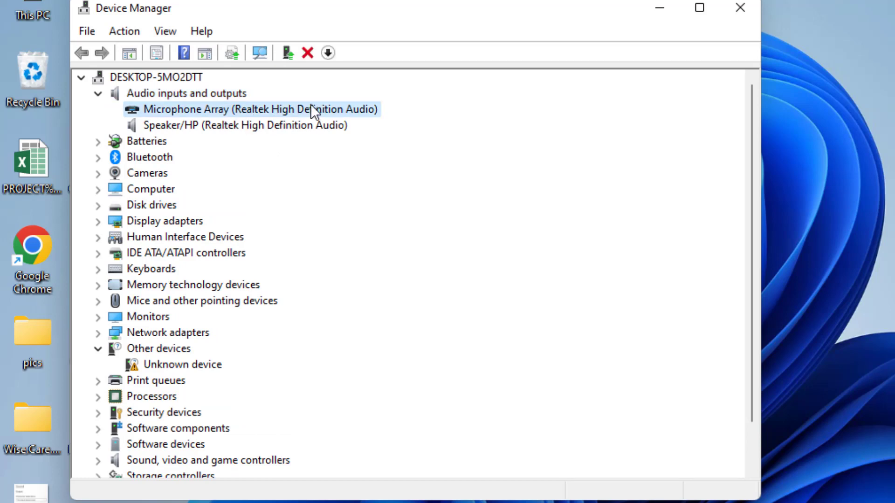
click(317, 124)
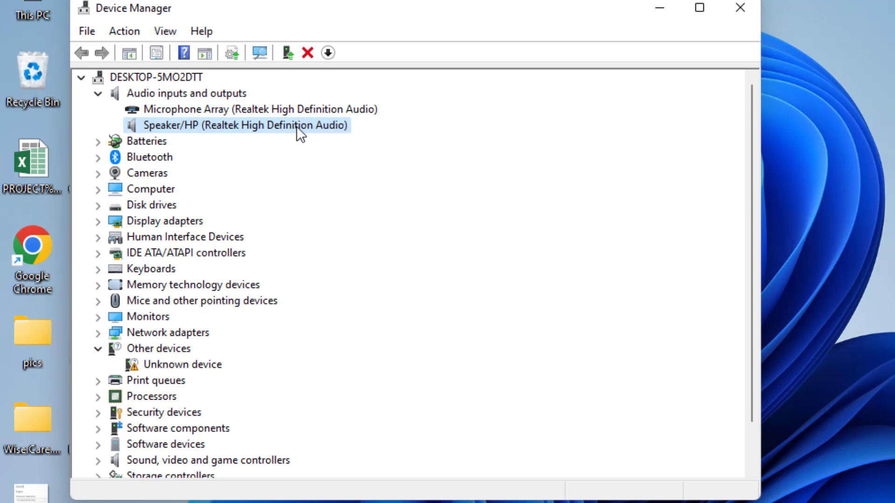
Disable and then re-enable the Speaker/HP (Realtek High Definition Audio) device
right_click(306, 129)
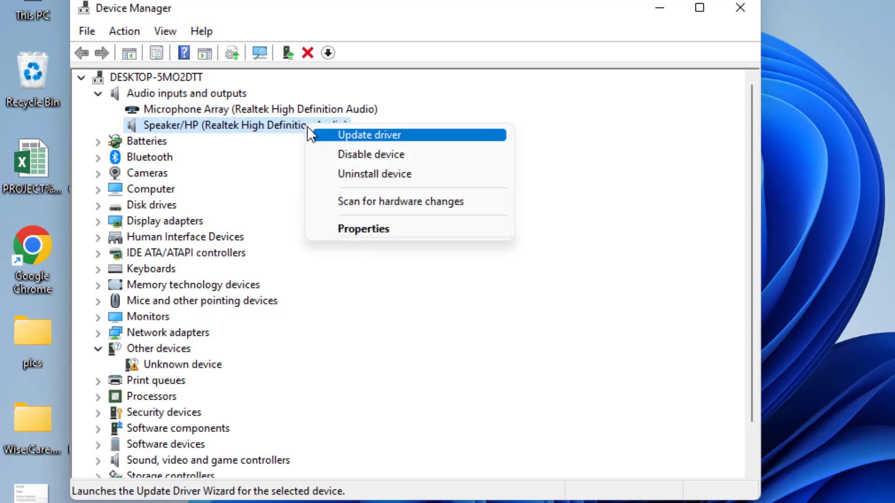
click(393, 154)
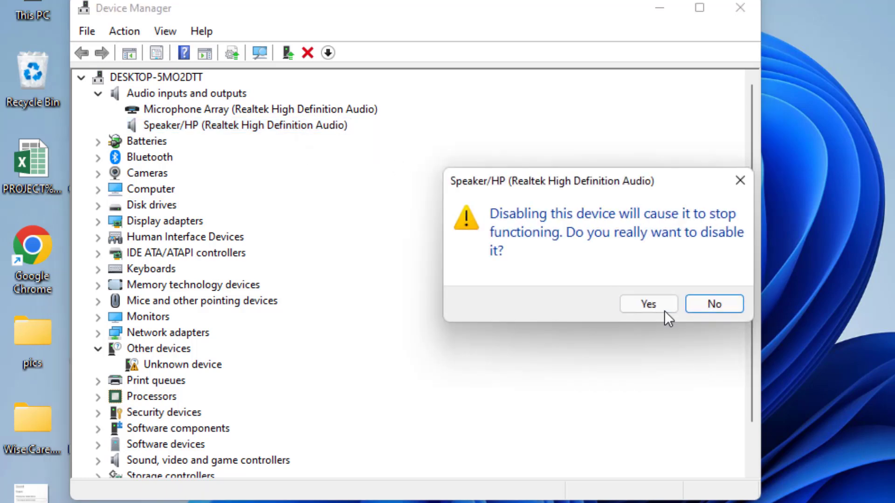
click(650, 306)
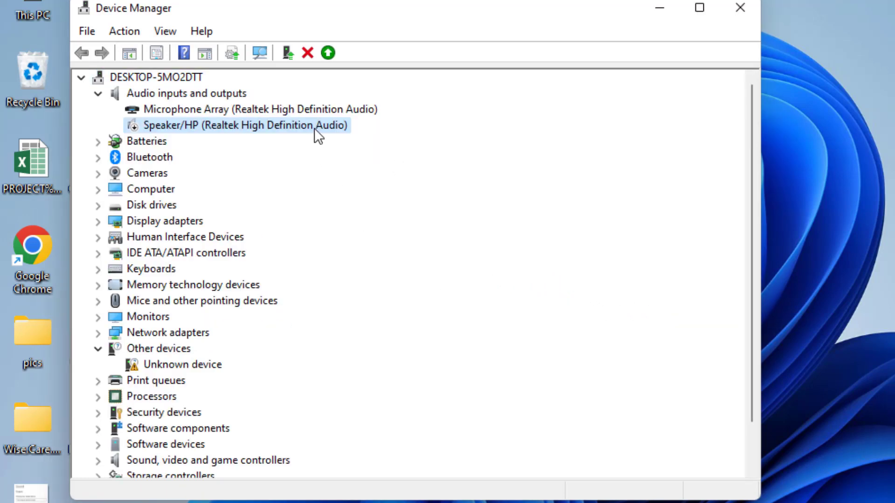
right_click(317, 128)
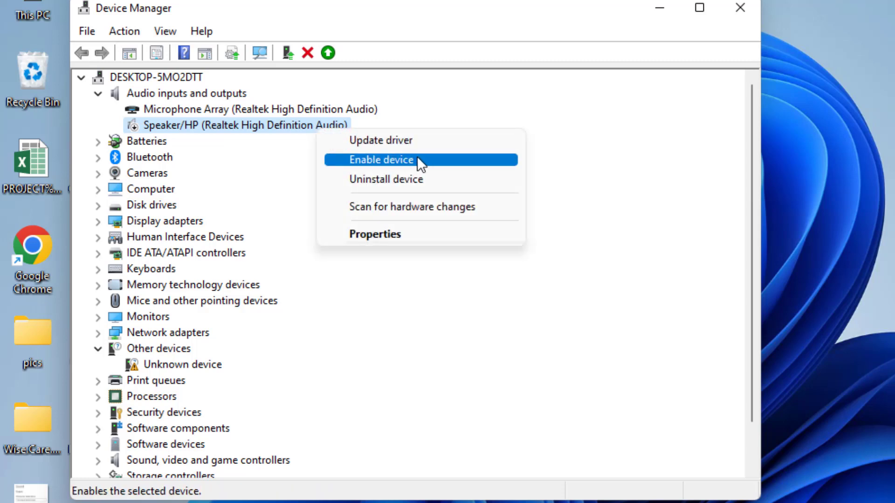
click(395, 159)
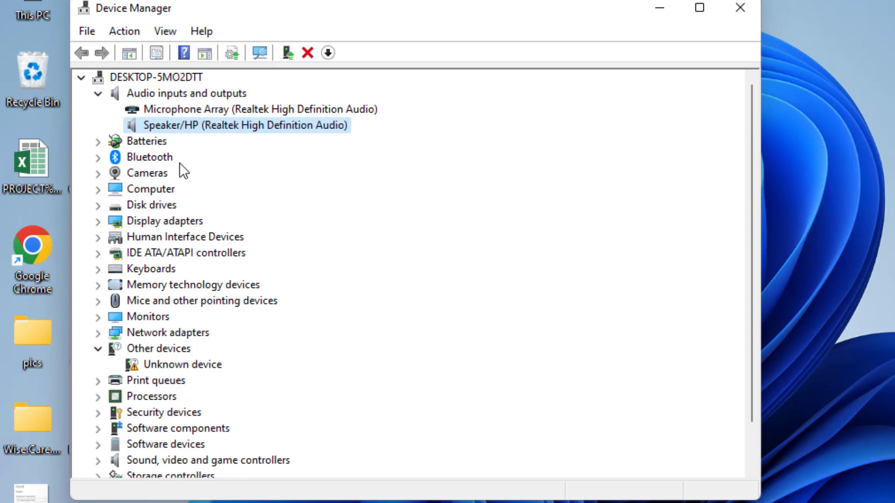
click(180, 107)
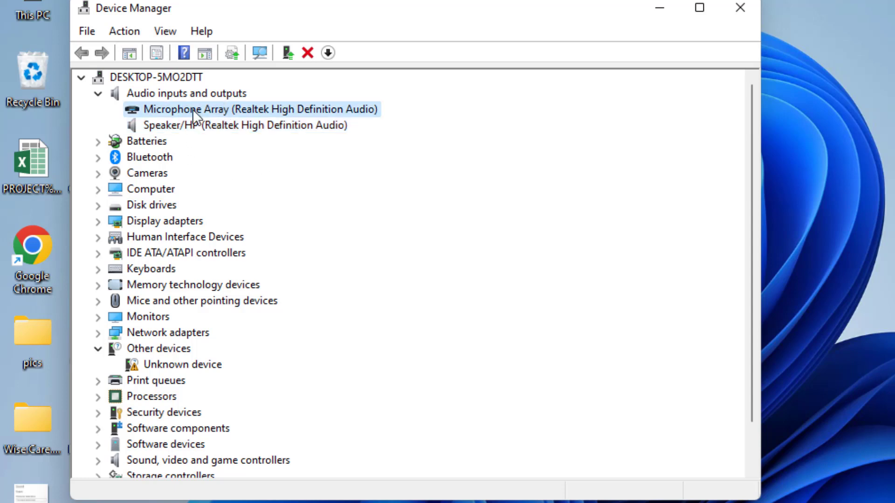
click(295, 124)
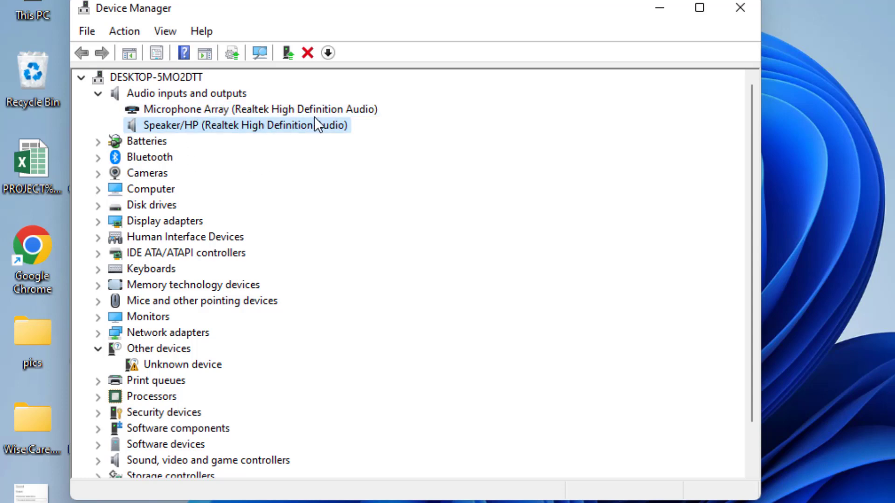
right_click(294, 124)
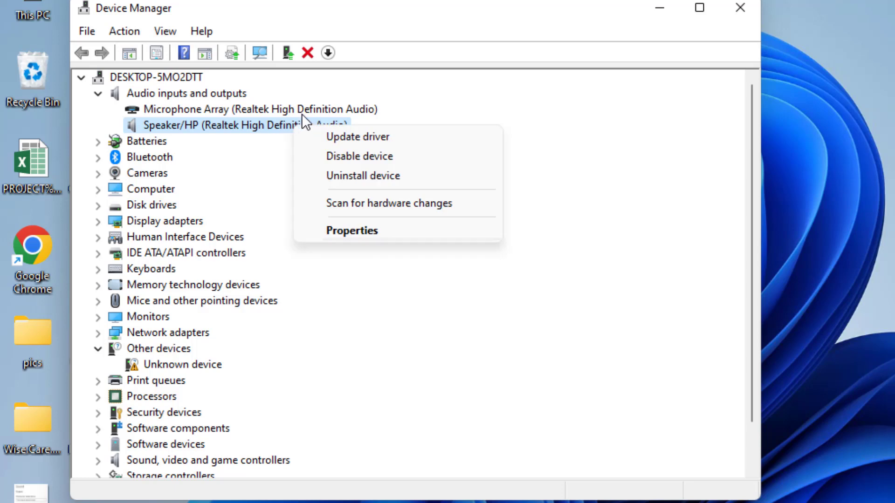
Replace the Speaker/HP driver with Audio Endpoint, chosen from drivers already on the computer
click(379, 136)
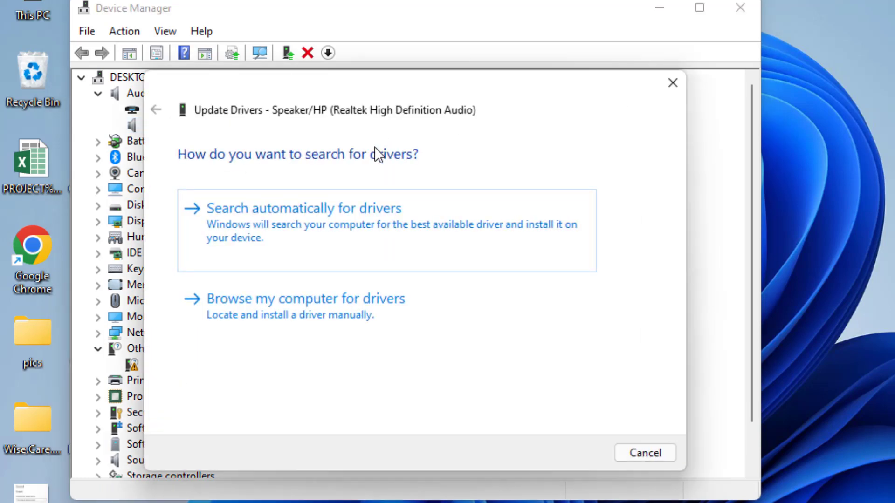
click(335, 314)
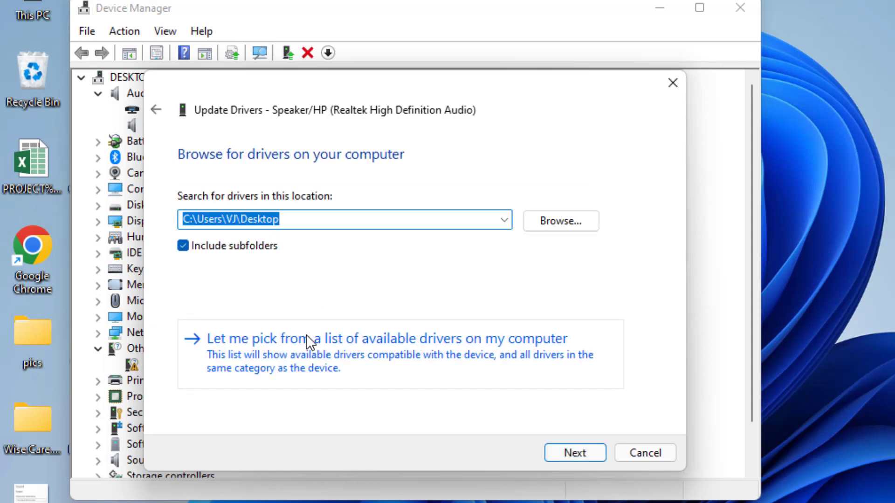
click(384, 353)
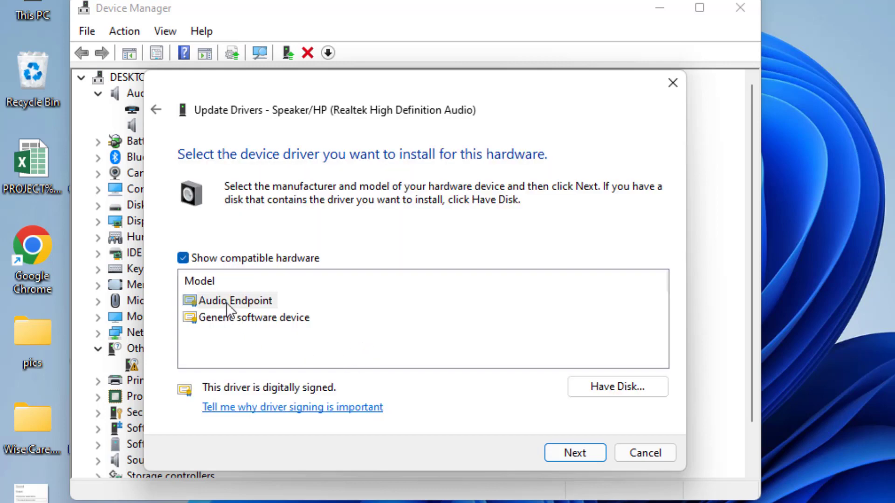
click(250, 302)
click(566, 457)
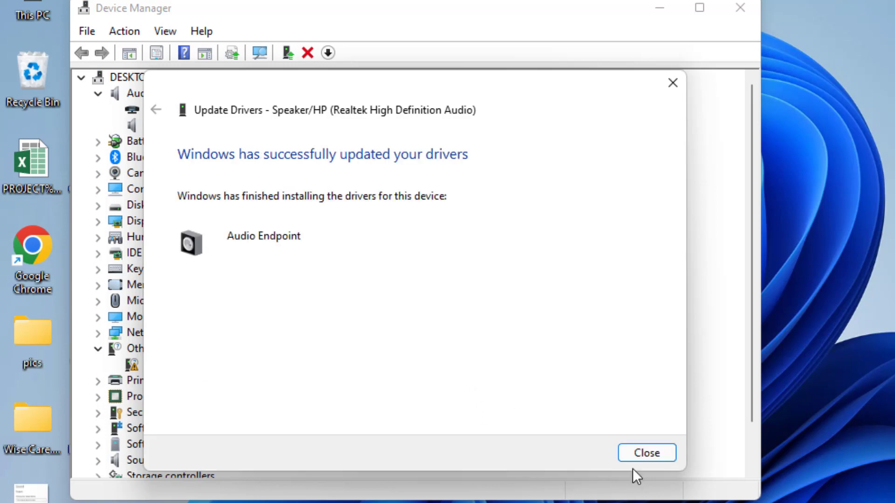
click(651, 452)
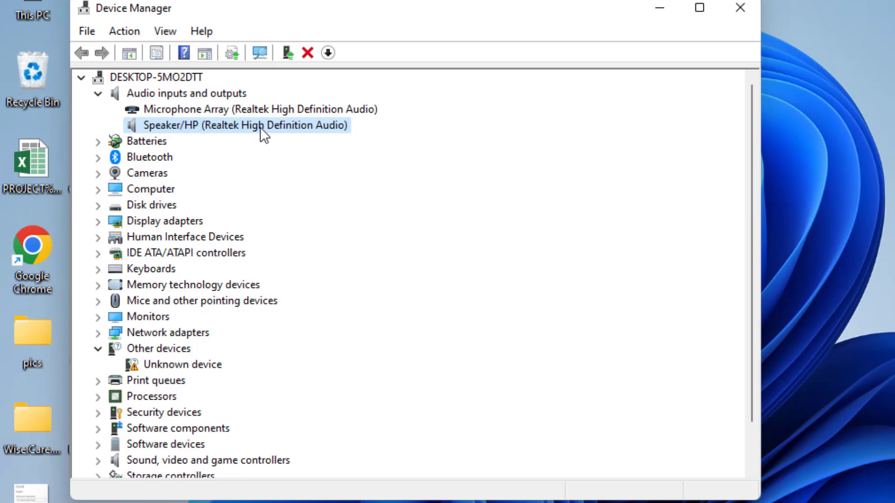
Expand Sound, video and game controllers and select the Realtek High Definition Audio controller
click(187, 112)
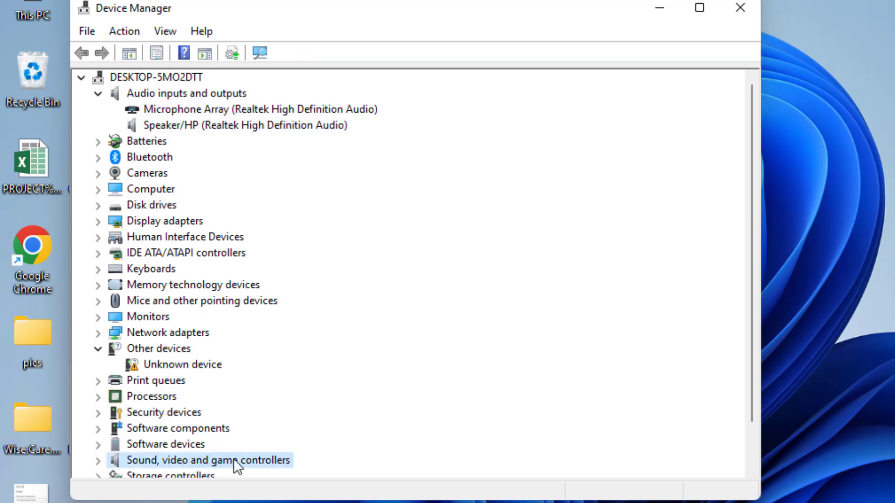
click(98, 460)
scroll(349, 341, down, 1)
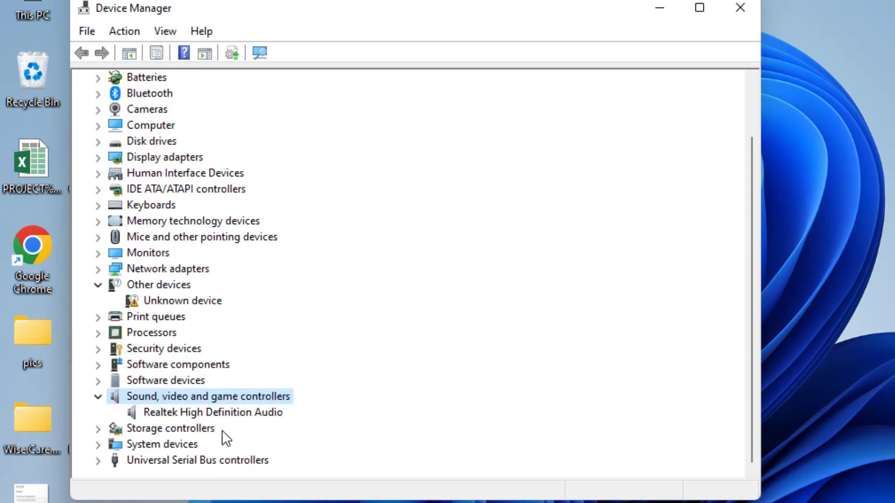
click(244, 412)
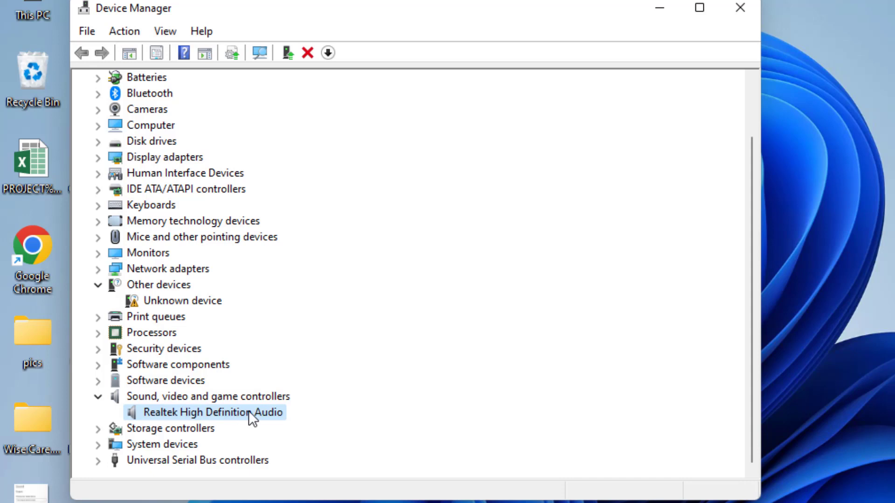
right_click(246, 413)
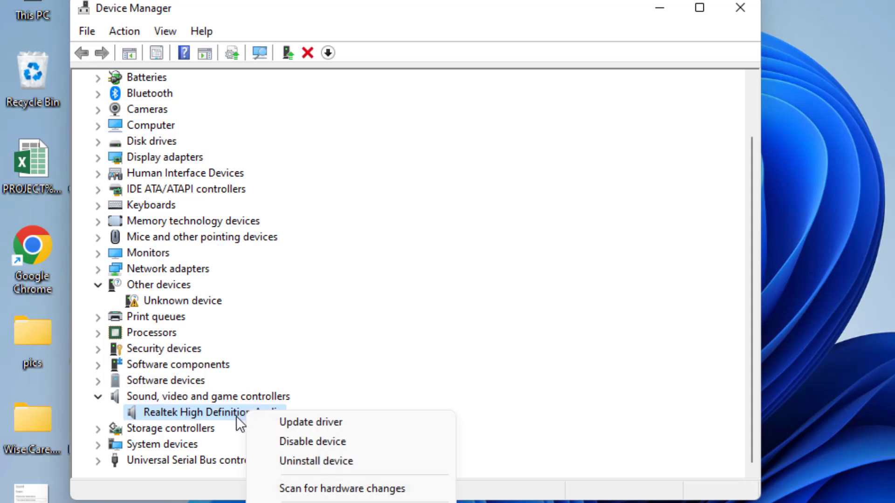
Reinstall the Realtek High Definition Audio driver from the on-computer list, declining the restart
click(329, 421)
click(297, 318)
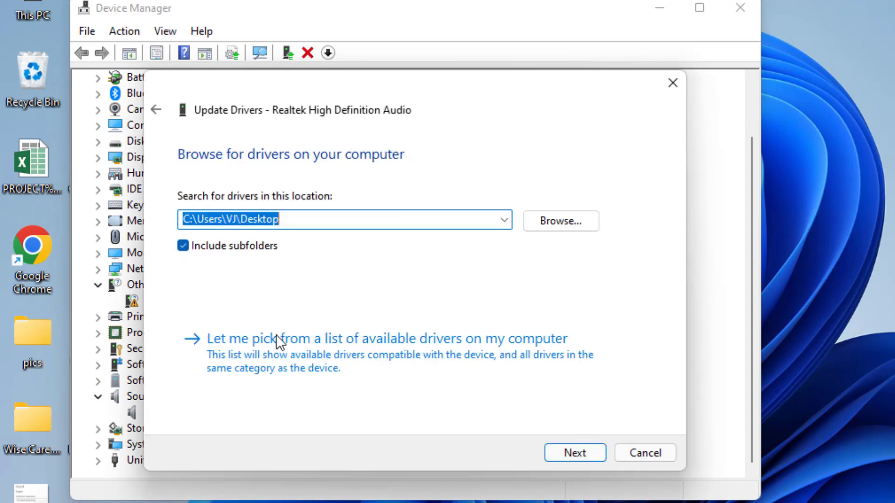
click(340, 360)
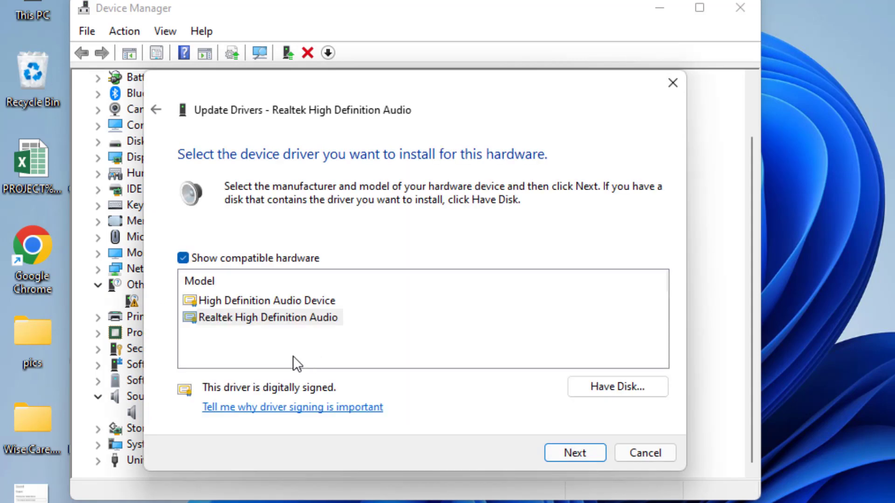
click(244, 317)
click(565, 452)
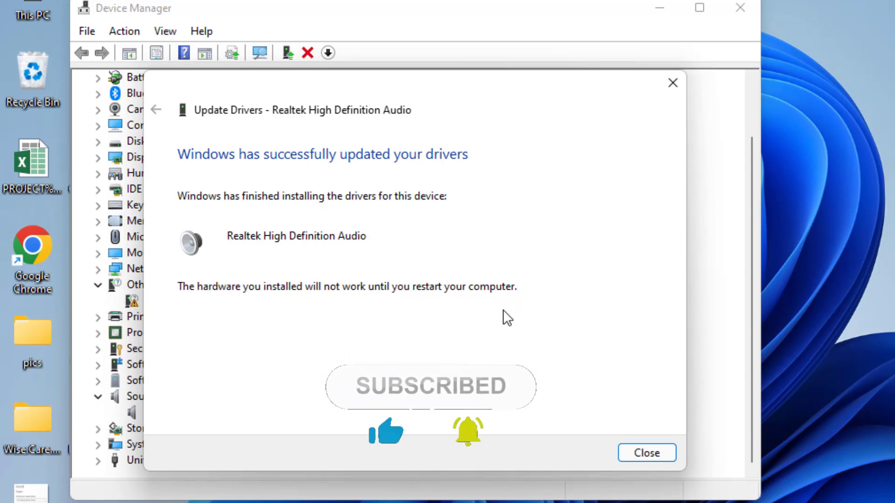
click(653, 454)
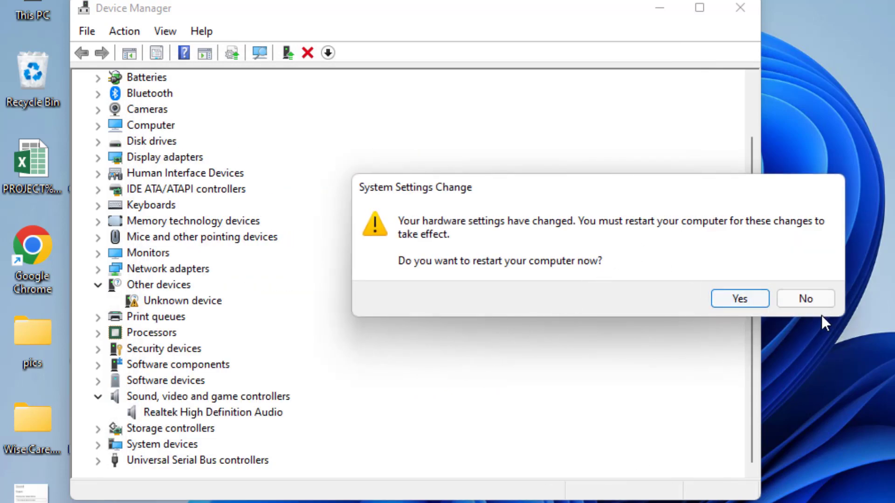
click(806, 299)
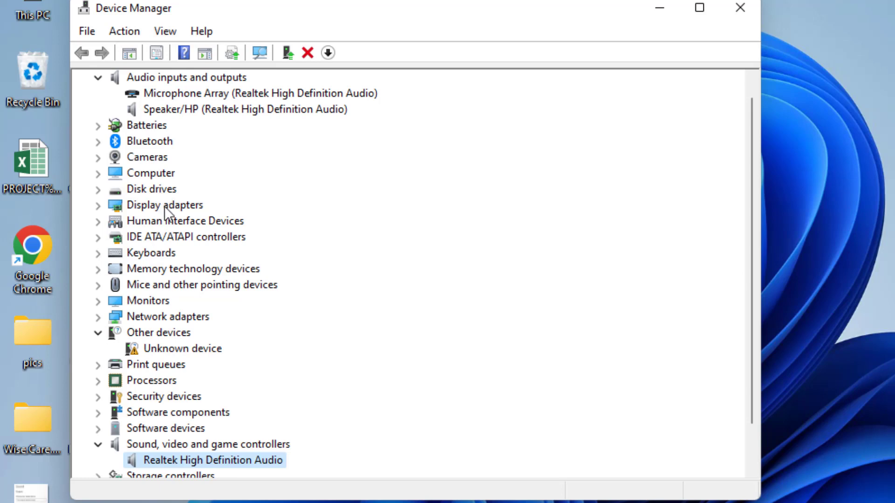
scroll(165, 206, down, 1)
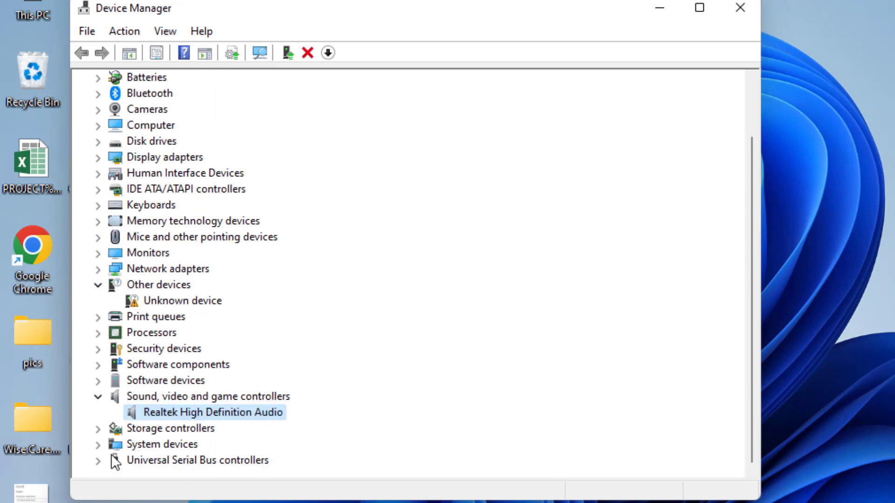
click(149, 445)
click(98, 447)
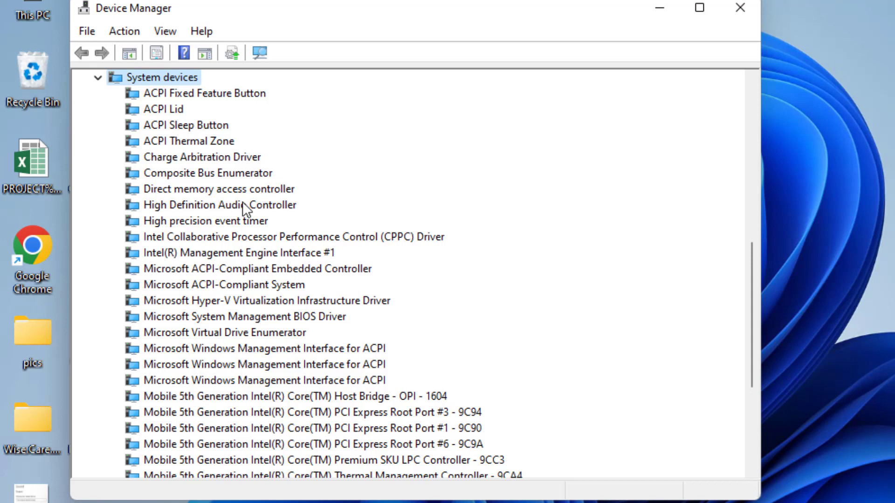
click(272, 207)
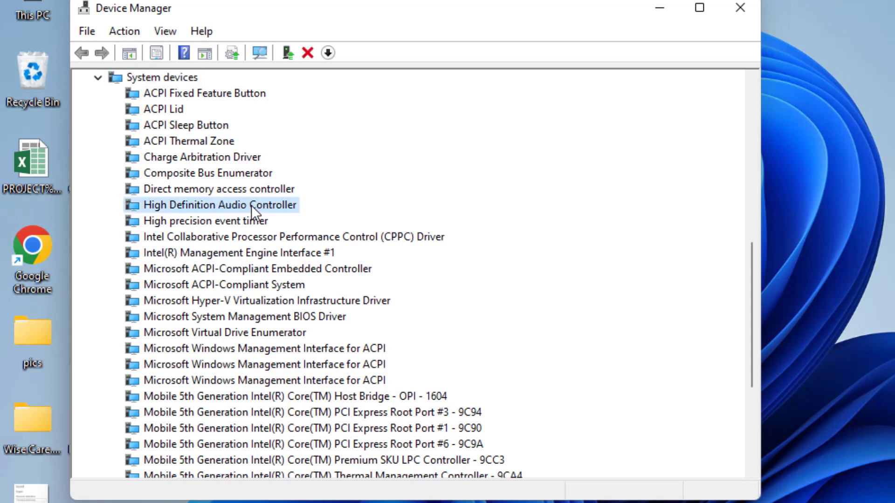
right_click(251, 205)
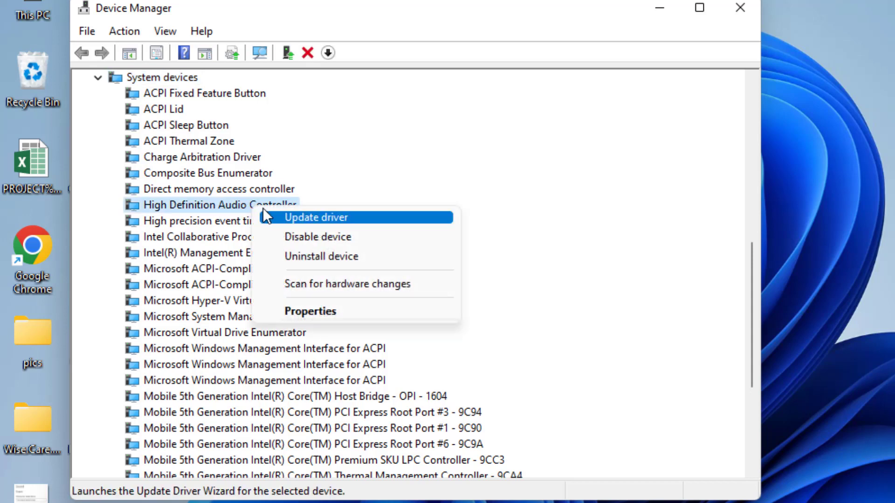
click(342, 217)
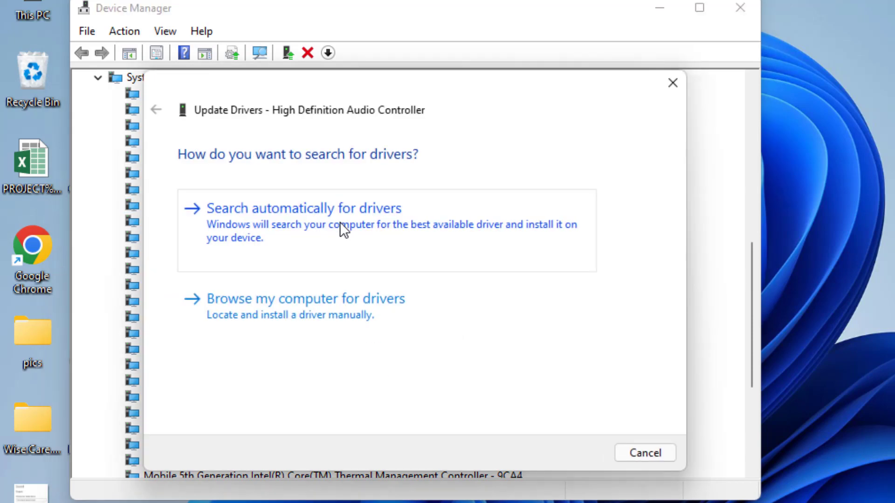
click(284, 304)
click(343, 350)
click(273, 306)
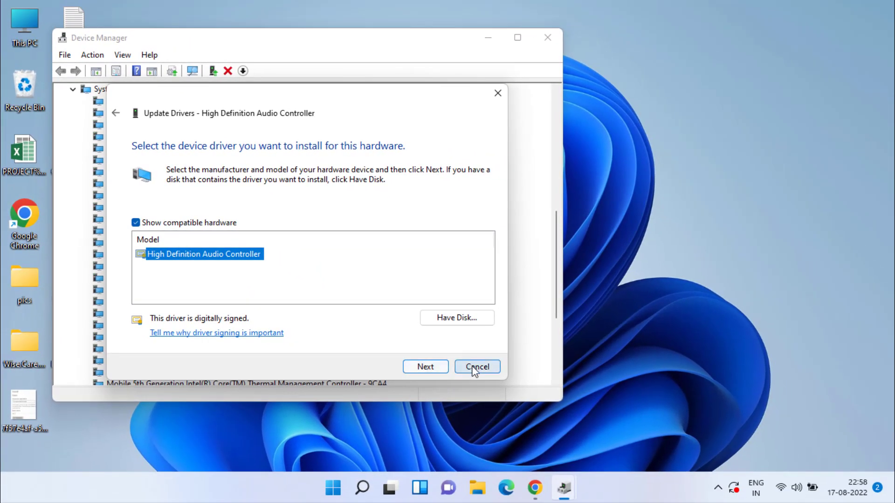
click(479, 368)
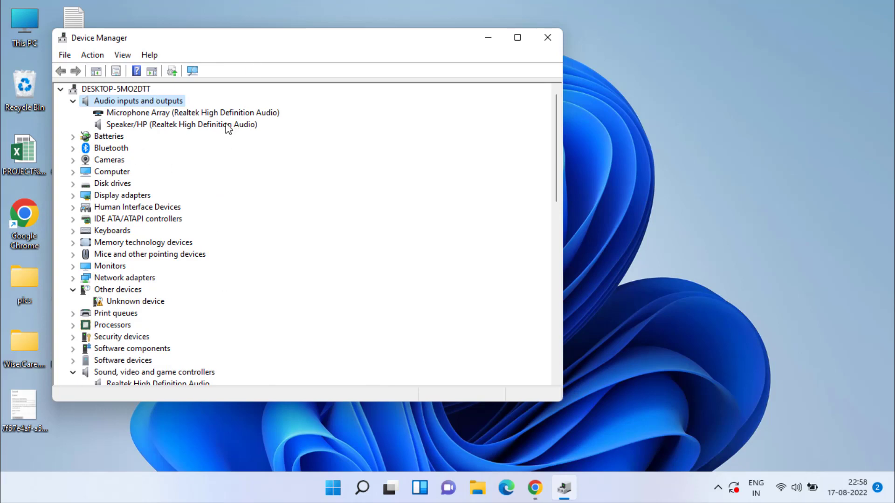
Start the Add legacy hardware wizard with manual selection of Sound, video and game controllers
click(92, 56)
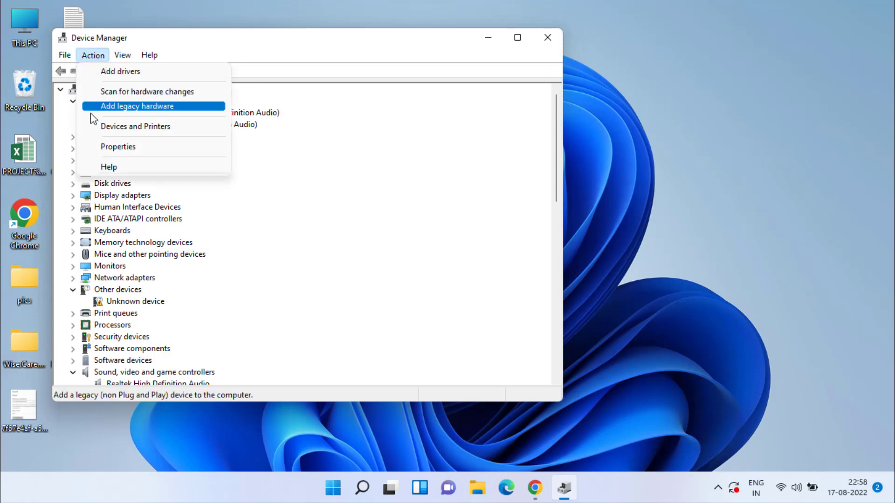
click(161, 107)
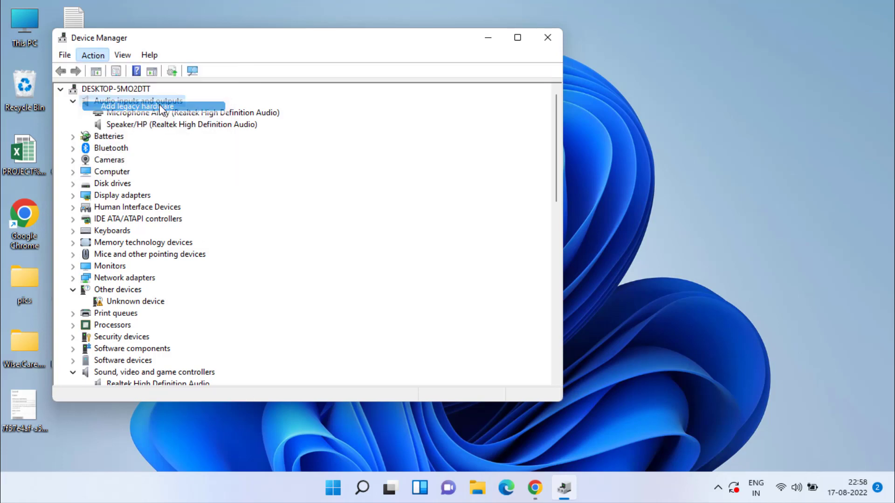
click(356, 360)
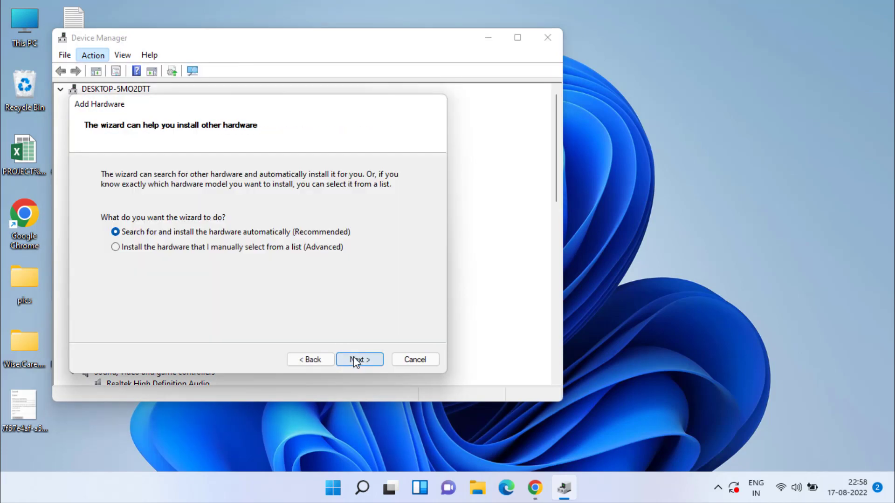
click(282, 248)
click(350, 357)
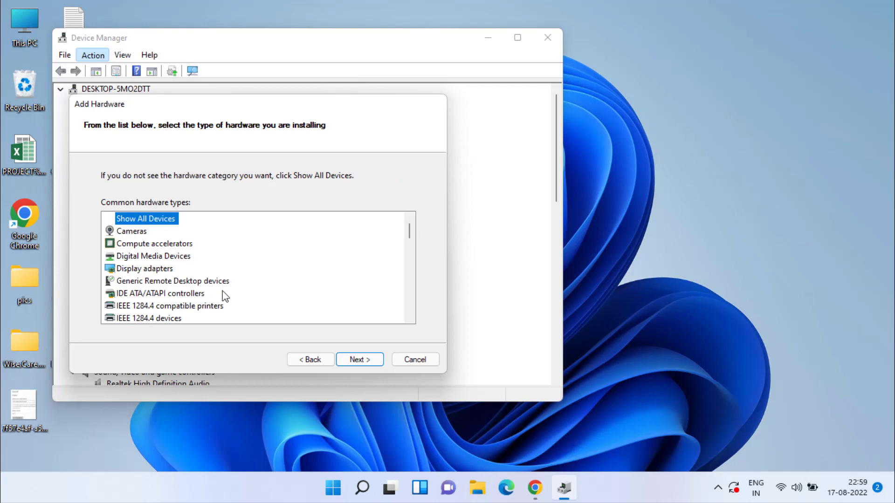
click(158, 297)
key(s)
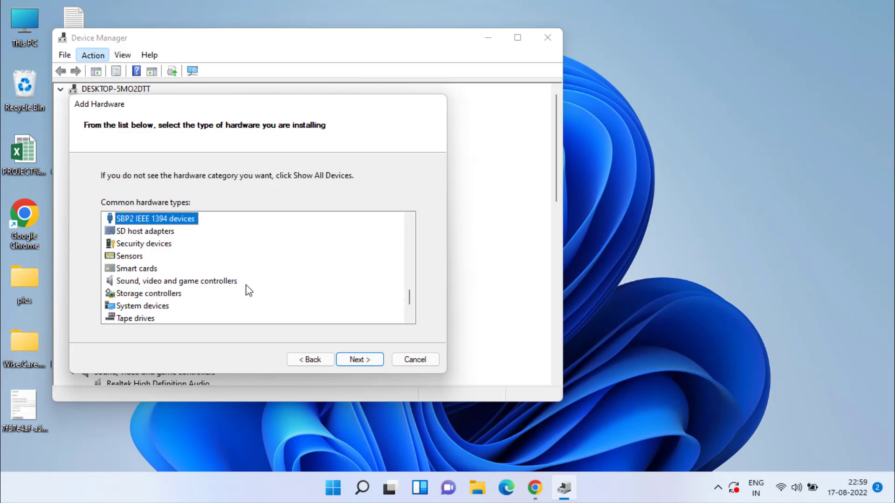
click(216, 286)
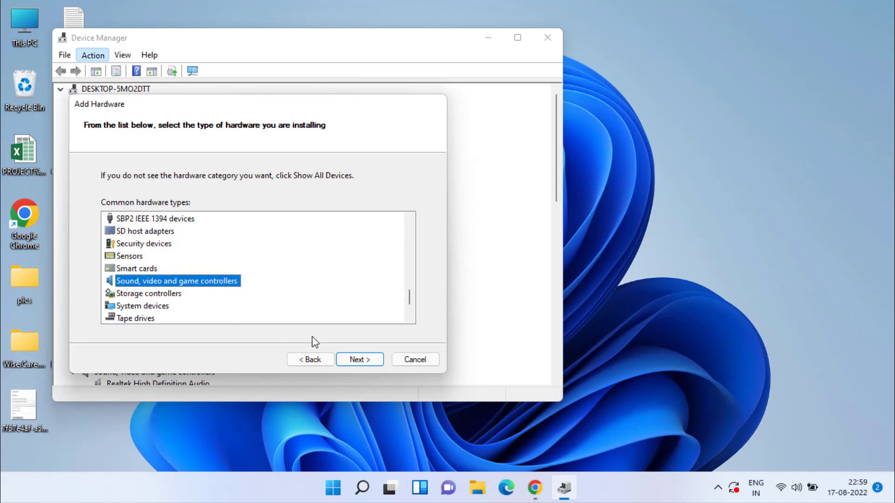
click(359, 362)
Choose Realtek High Definition Audio as the hardware to install and close the wizard
scroll(148, 265, down, 2)
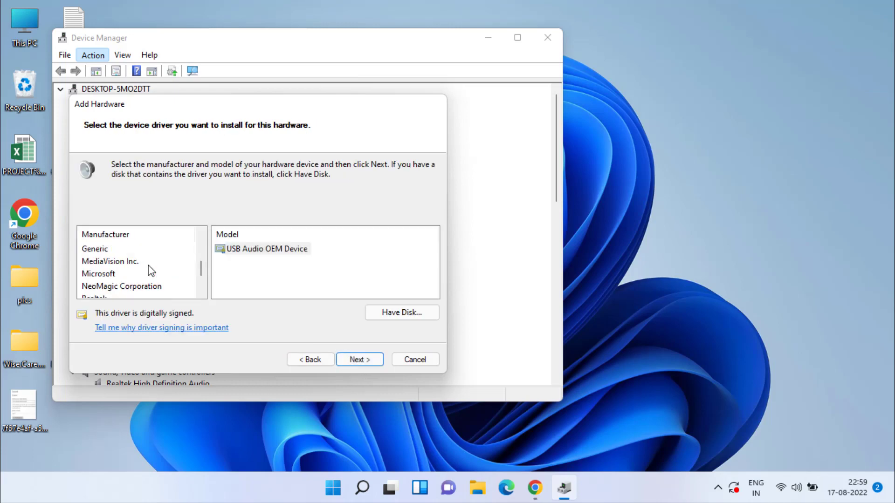
scroll(131, 285, down, 2)
click(95, 262)
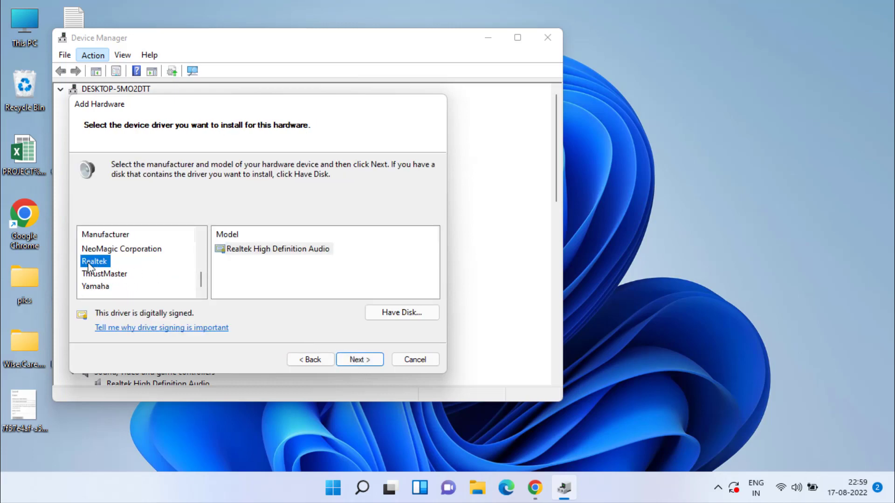
click(355, 361)
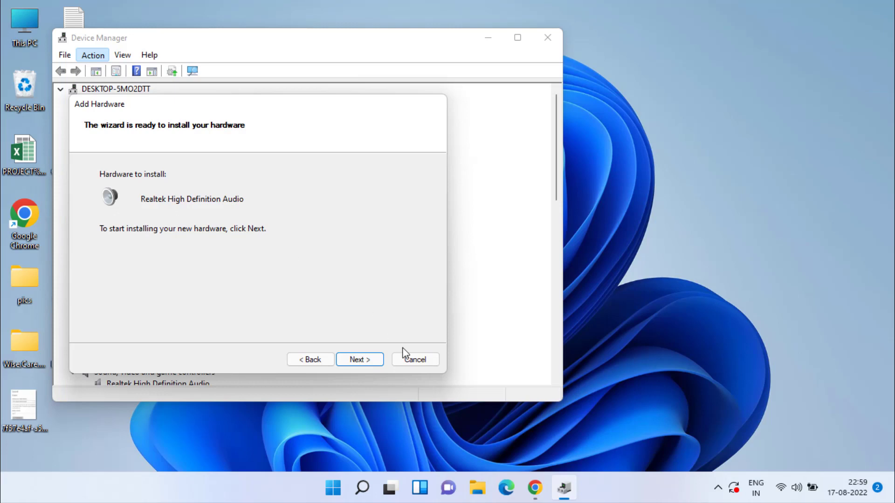
click(408, 362)
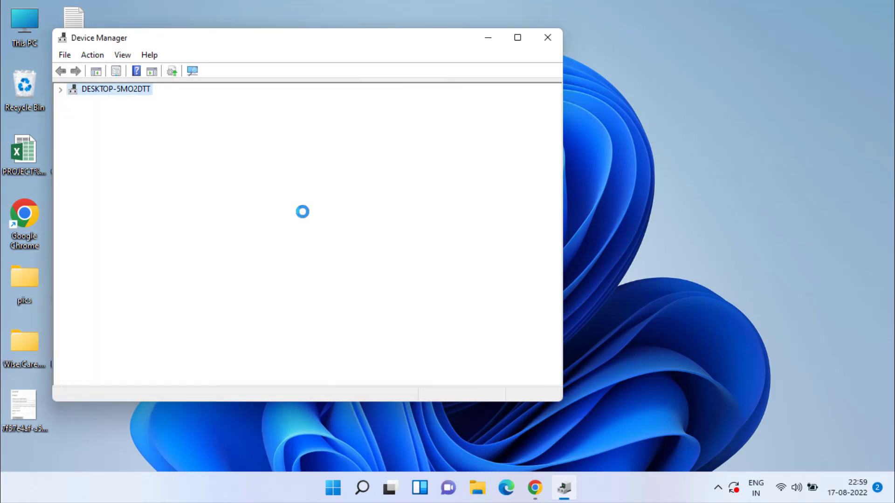
Close the Device Manager window, leaving an empty Windows 11 desktop
click(541, 39)
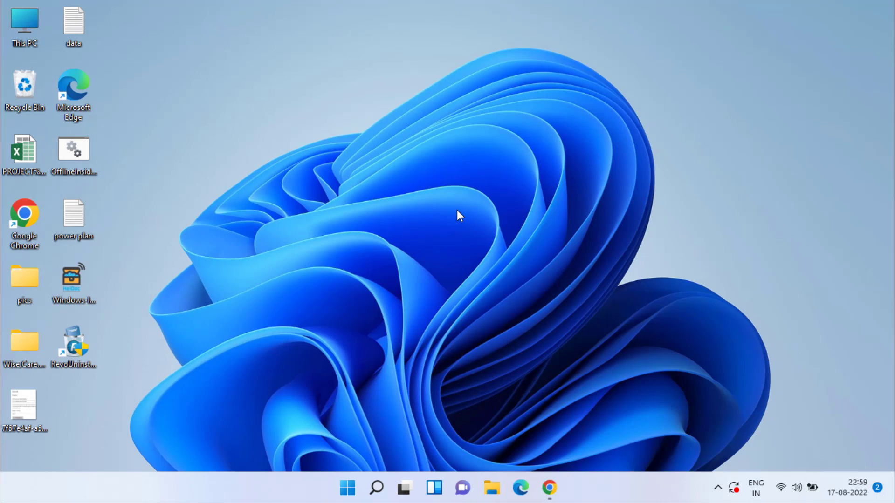